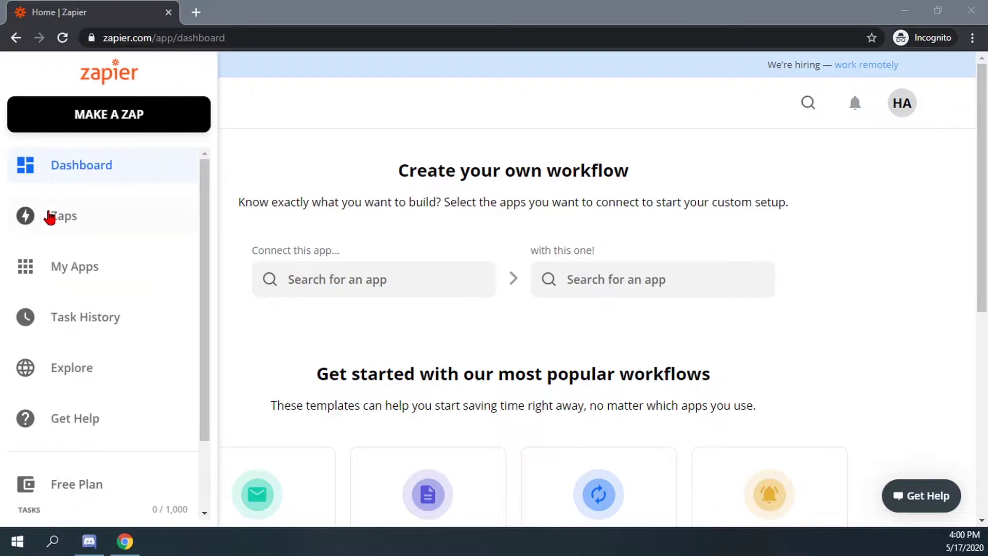
Look through the Zaps list, the My Apps page and the dashboard
{"action": "left_click", "coordinate": [64, 218]}
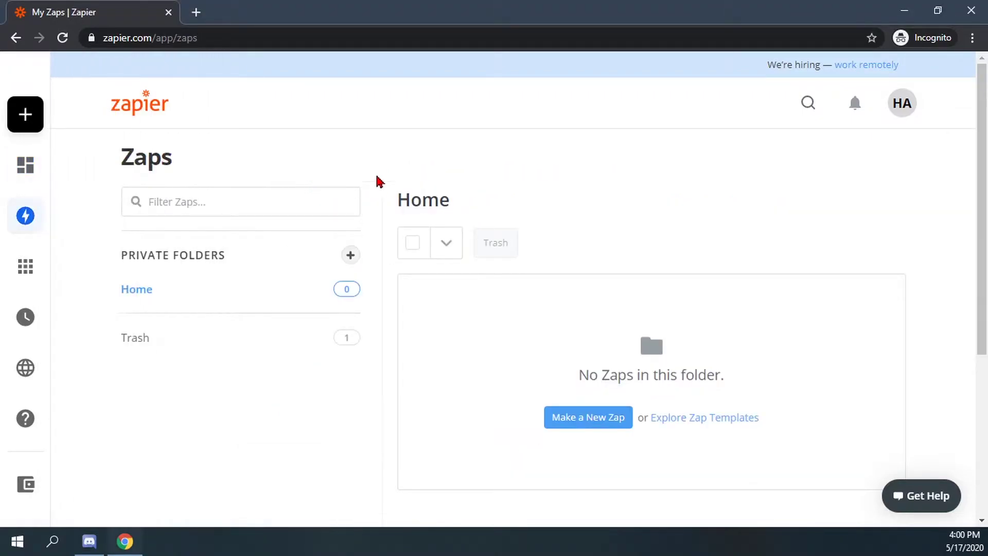
{"action": "mouse_move", "coordinate": [21, 218]}
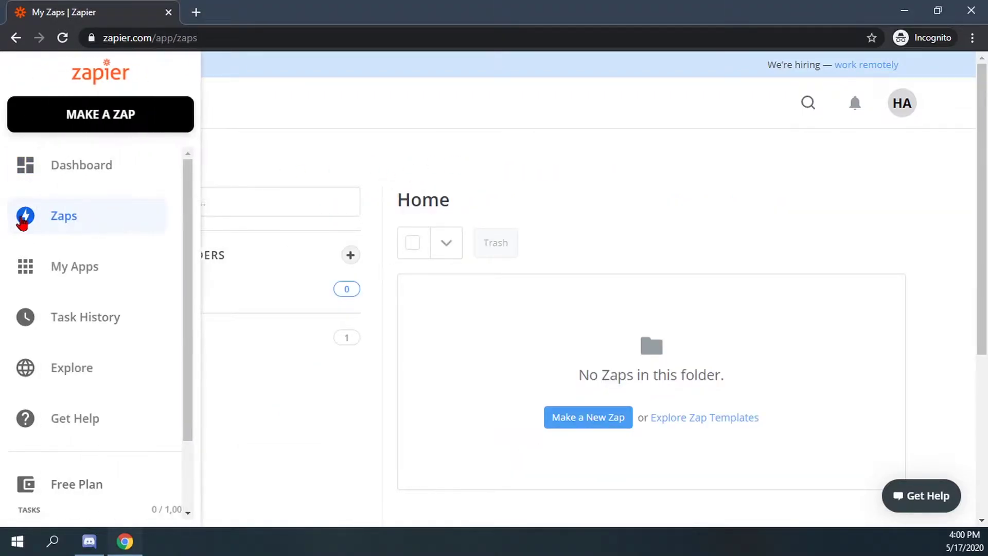
{"action": "left_click", "coordinate": [58, 273]}
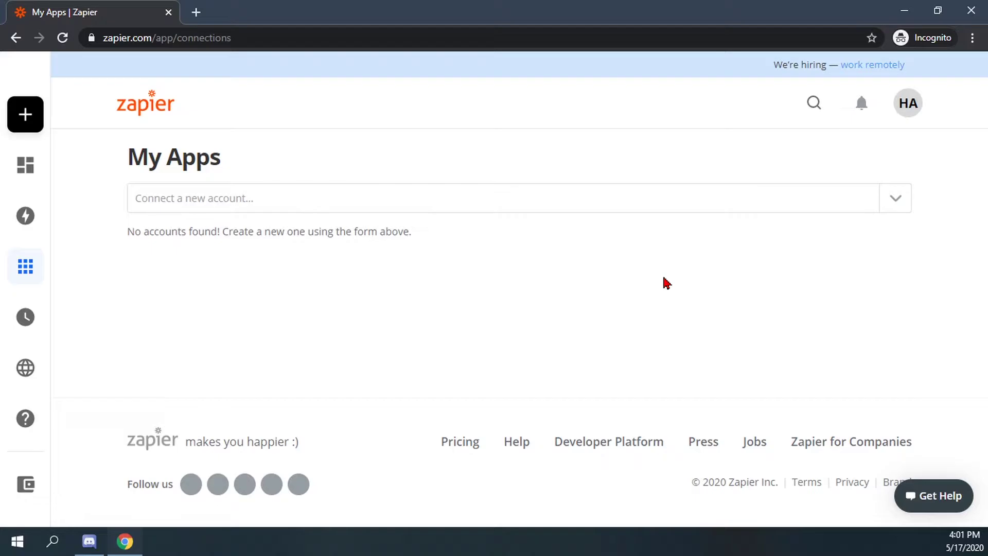
{"action": "mouse_move", "coordinate": [35, 192]}
{"action": "left_click", "coordinate": [82, 173]}
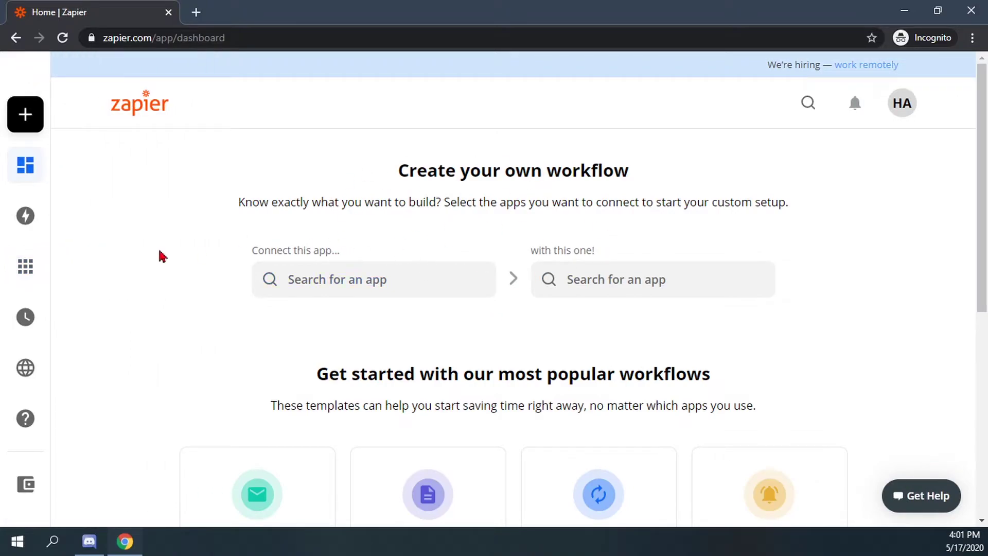
On My Apps, connect a new account by searching 'yout' and picking YouTube
{"action": "mouse_move", "coordinate": [21, 165]}
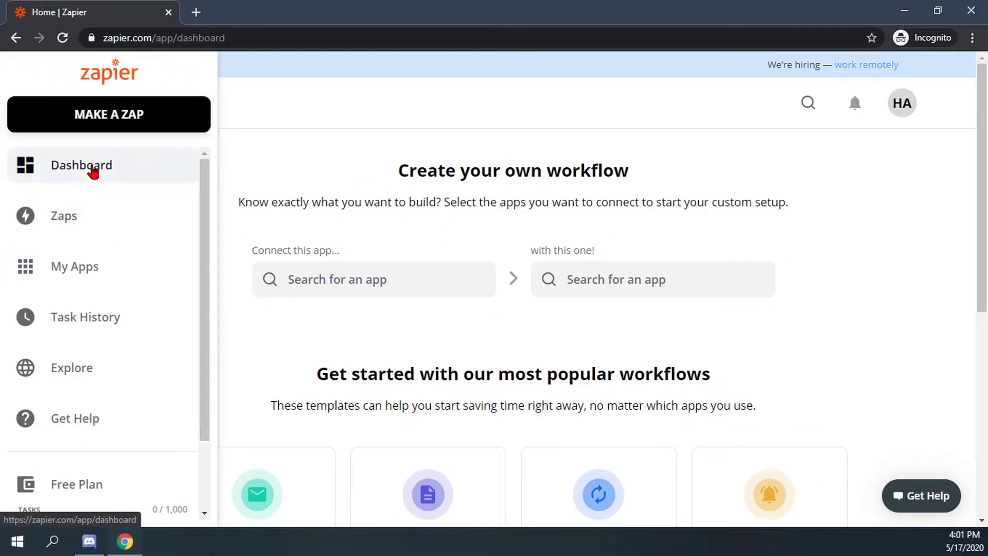
{"action": "left_click", "coordinate": [80, 275]}
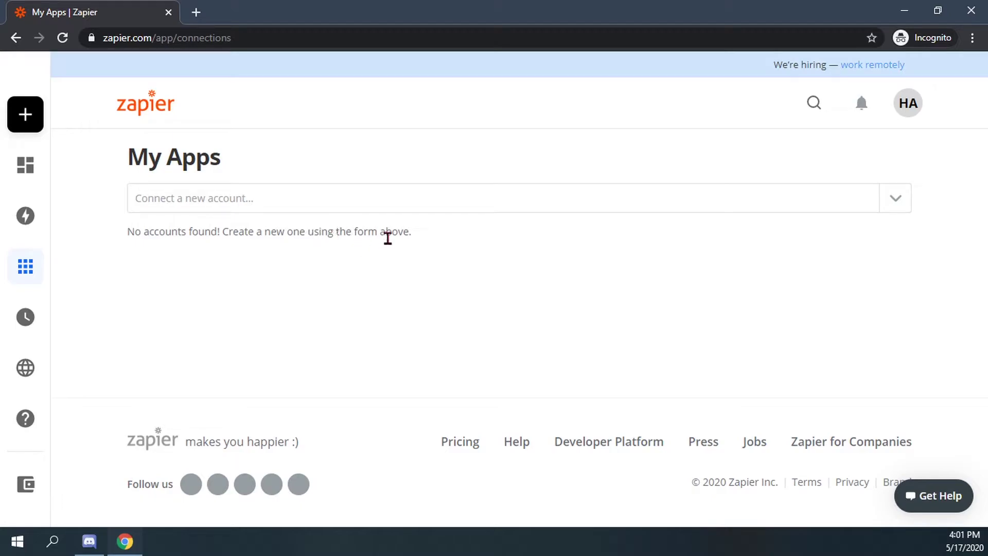
{"action": "left_click", "coordinate": [261, 205]}
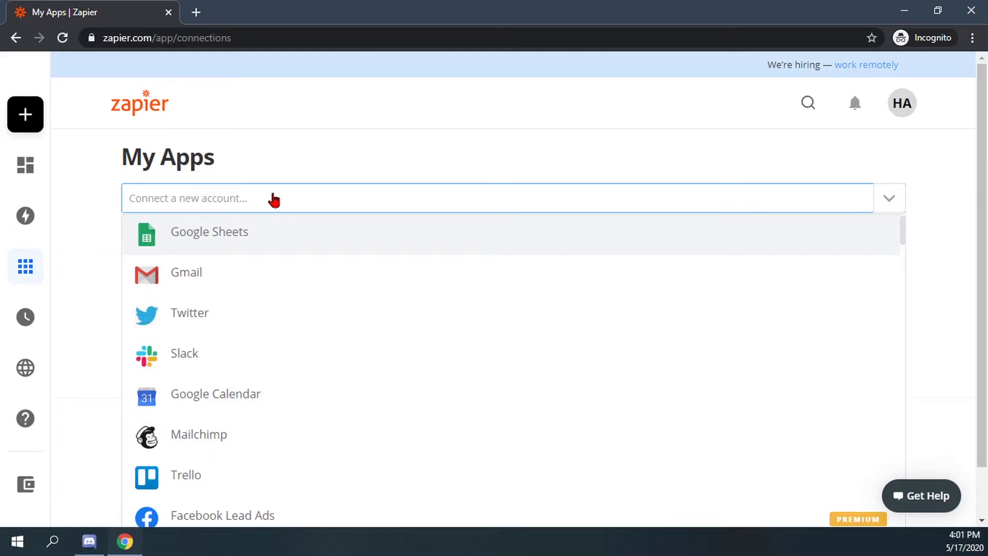
{"action": "type", "text": "yout"}
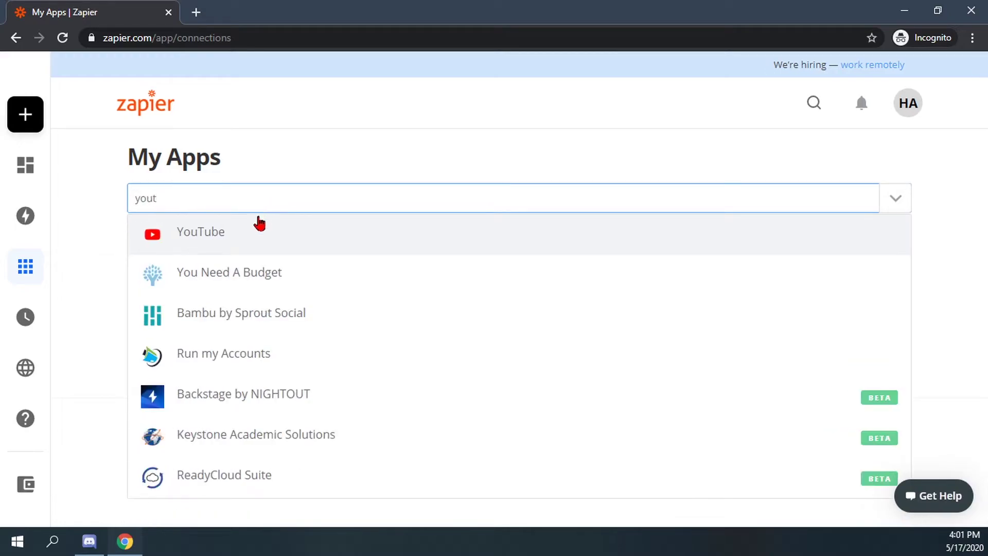
{"action": "left_click", "coordinate": [265, 245]}
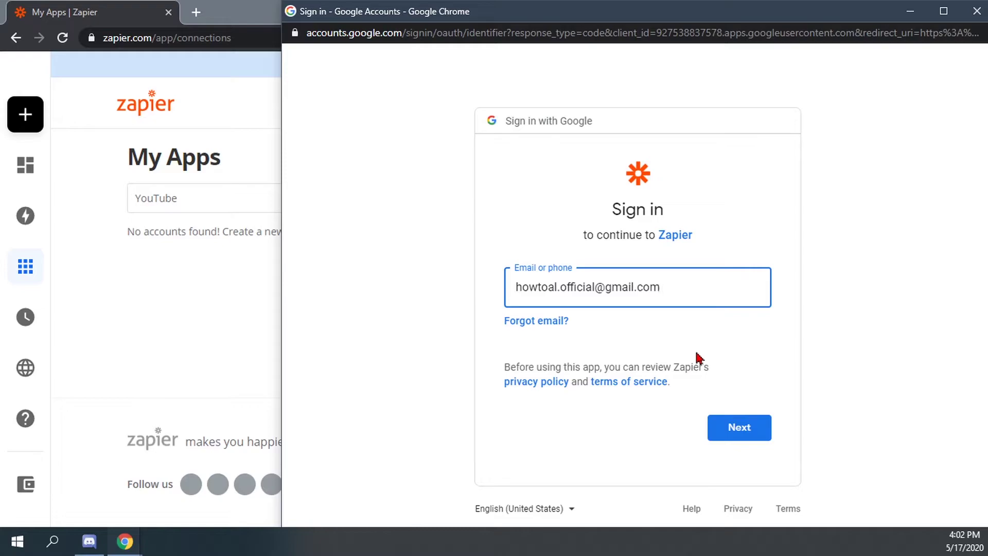
Sign in with the pre-filled Google e-mail and pasted password, then allow Zapier YouTube access
{"action": "left_click", "coordinate": [739, 432]}
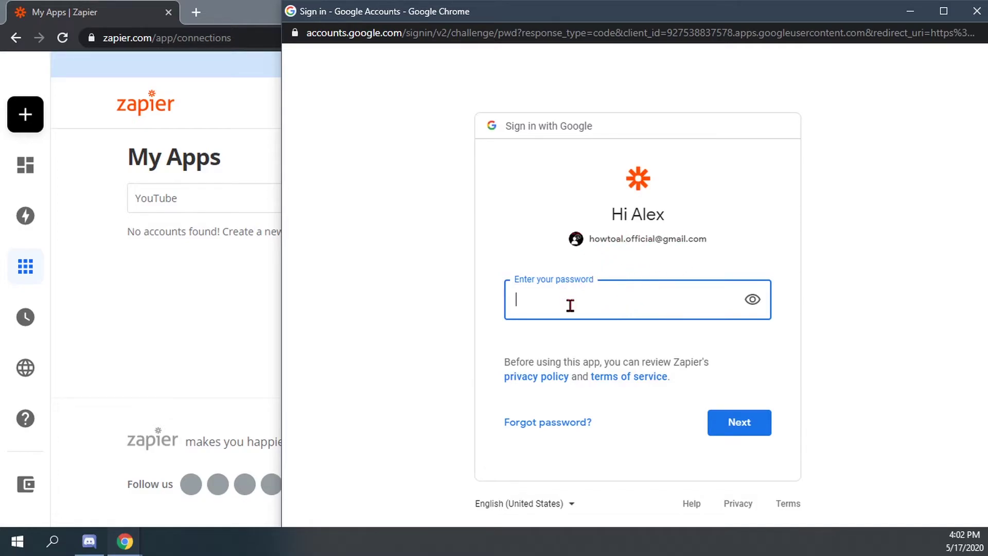
{"action": "key", "text": "ctrl+v"}
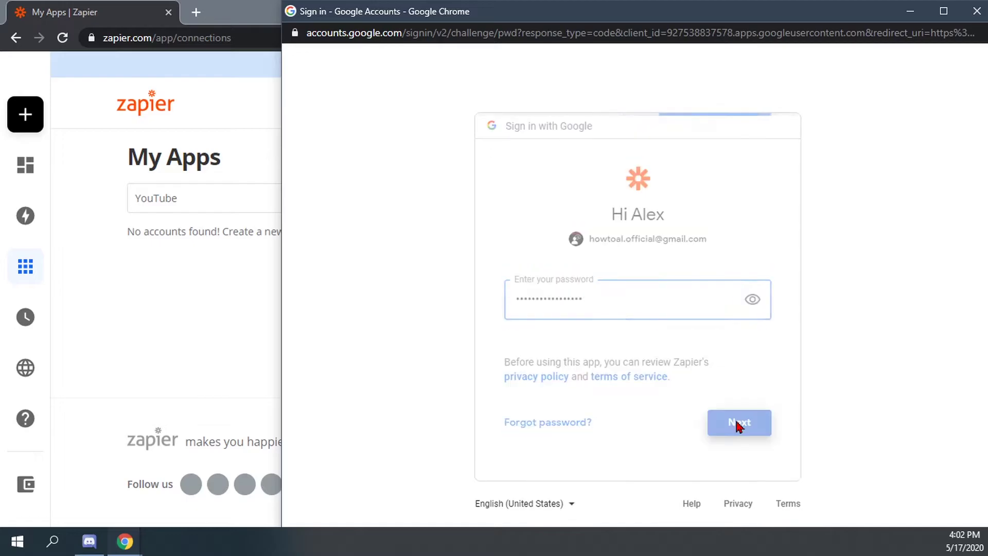
{"action": "left_click", "coordinate": [737, 421]}
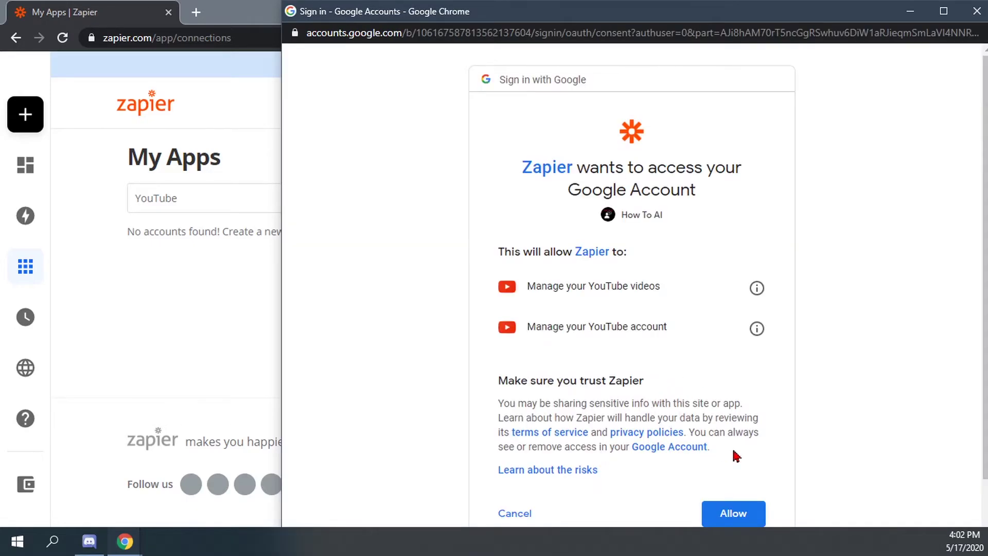
{"action": "left_click", "coordinate": [742, 514]}
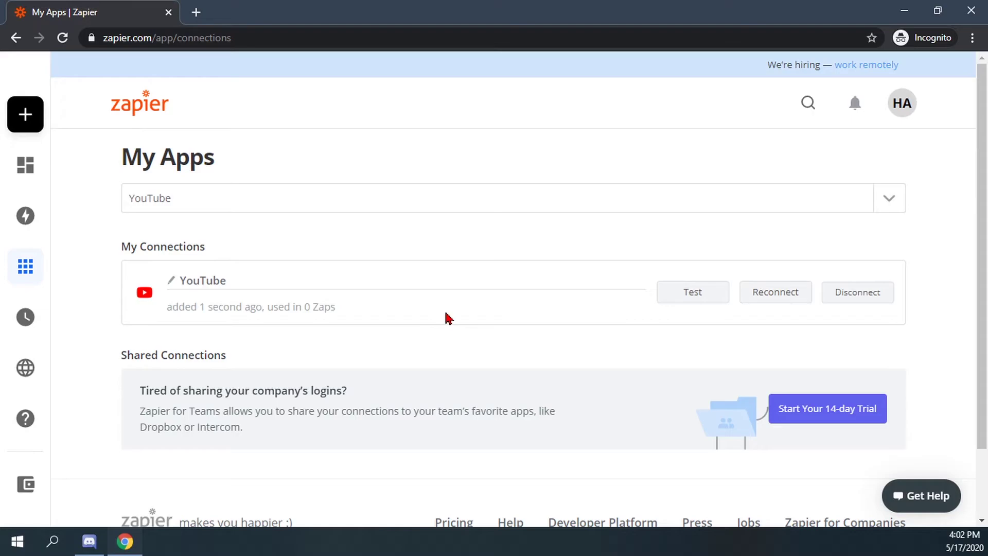
Clear the app search and choose Discord as the next app to connect
{"action": "left_click", "coordinate": [498, 208]}
{"action": "key", "text": "BackSpace"}
{"action": "key", "text": "BackSpace"}
{"action": "key", "text": "BackSpace"}
{"action": "key", "text": "BackSpace"}
{"action": "key", "text": "BackSpace"}
{"action": "key", "text": "BackSpace"}
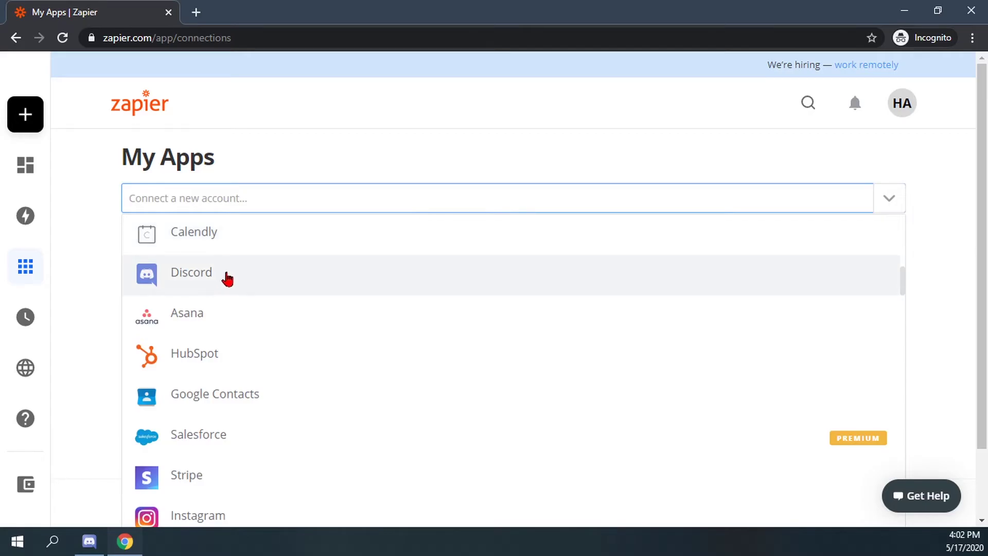
{"action": "left_click", "coordinate": [225, 278]}
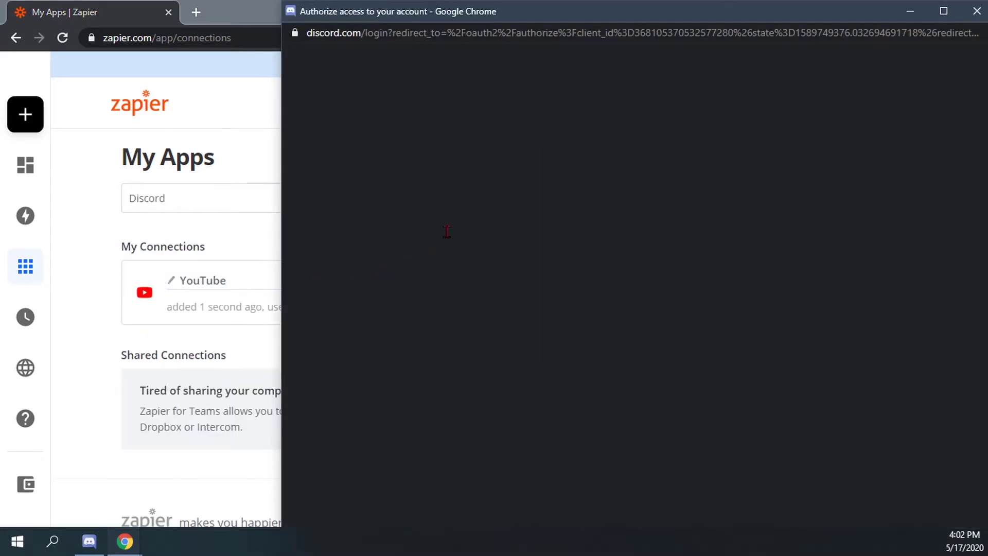
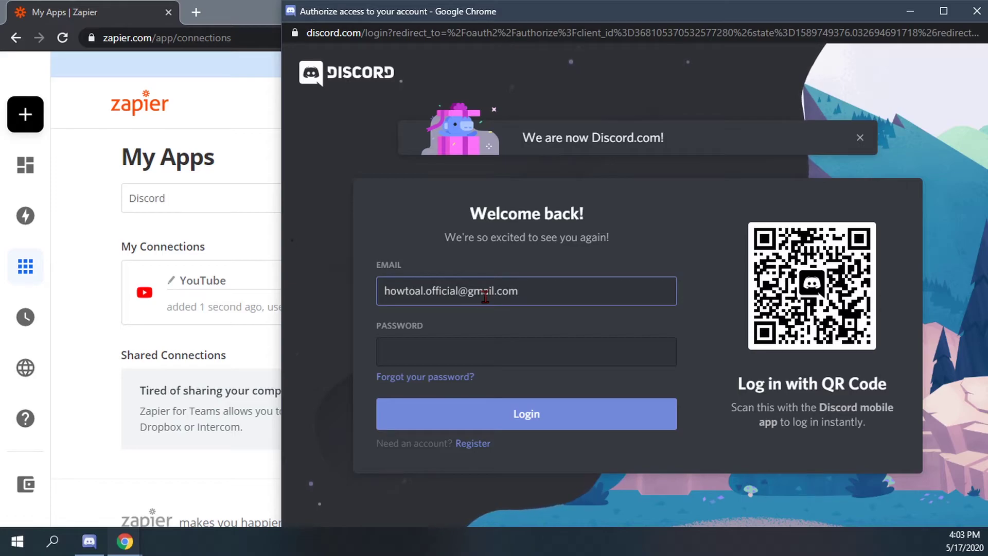
Log in to Discord with the account's e-mail address and password
{"action": "left_click", "coordinate": [499, 354]}
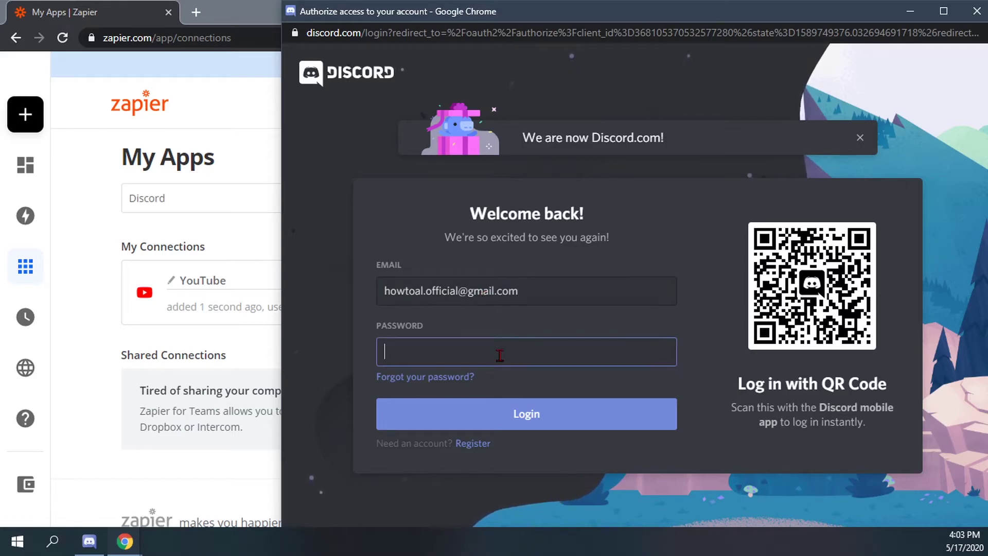
{"action": "type", "text": "••••••••••••••"}
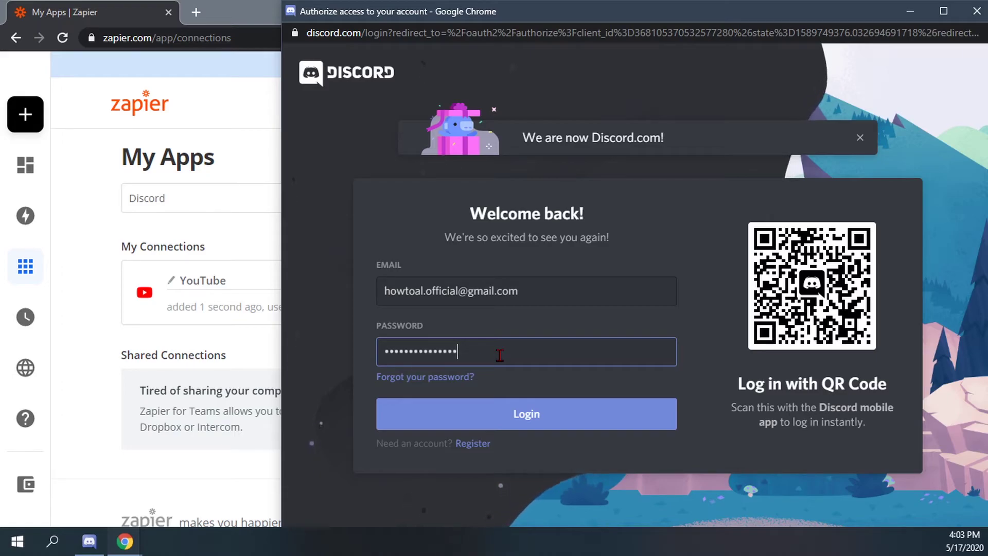
{"action": "left_click", "coordinate": [518, 415]}
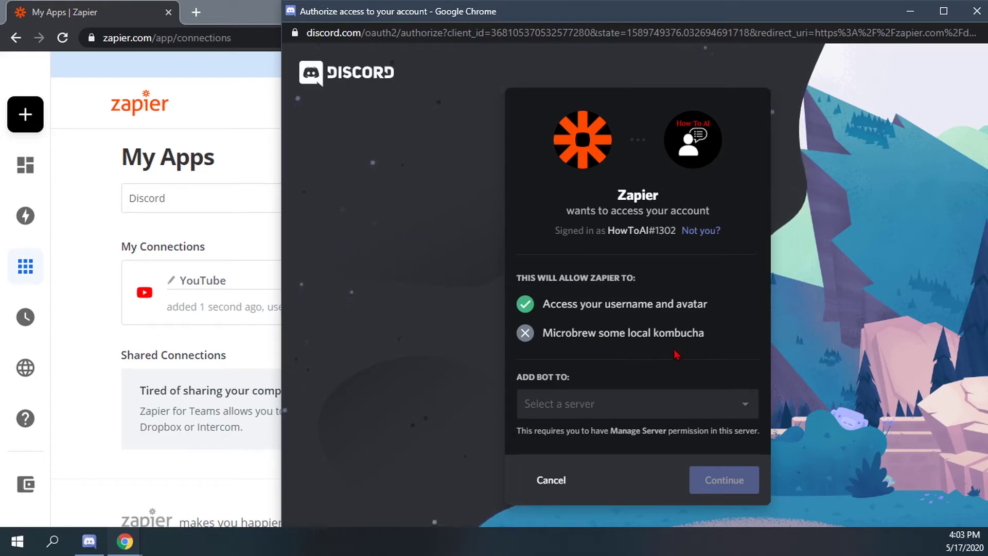
Select the HowToAI server for Zapier's bot and continue to permissions
{"action": "left_click", "coordinate": [652, 404]}
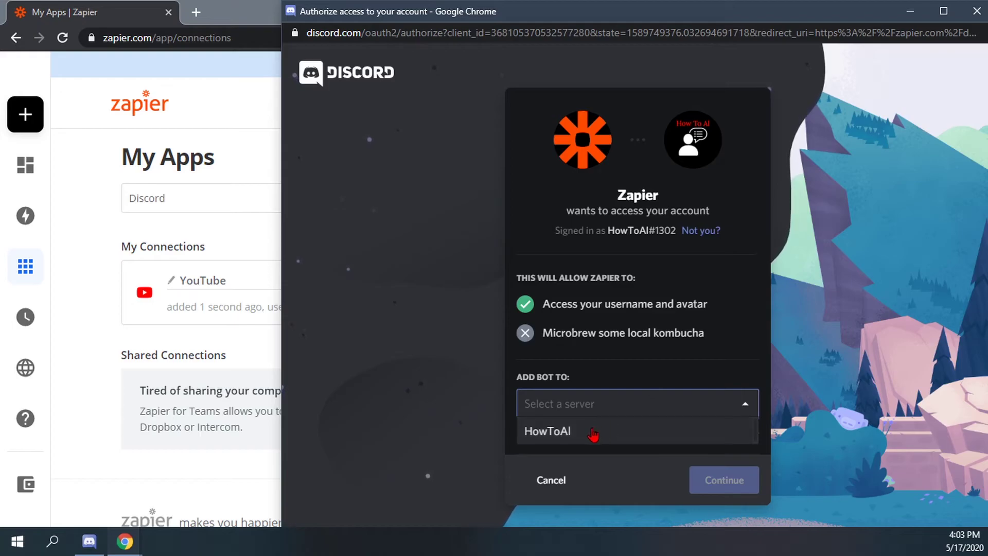
{"action": "left_click", "coordinate": [584, 432]}
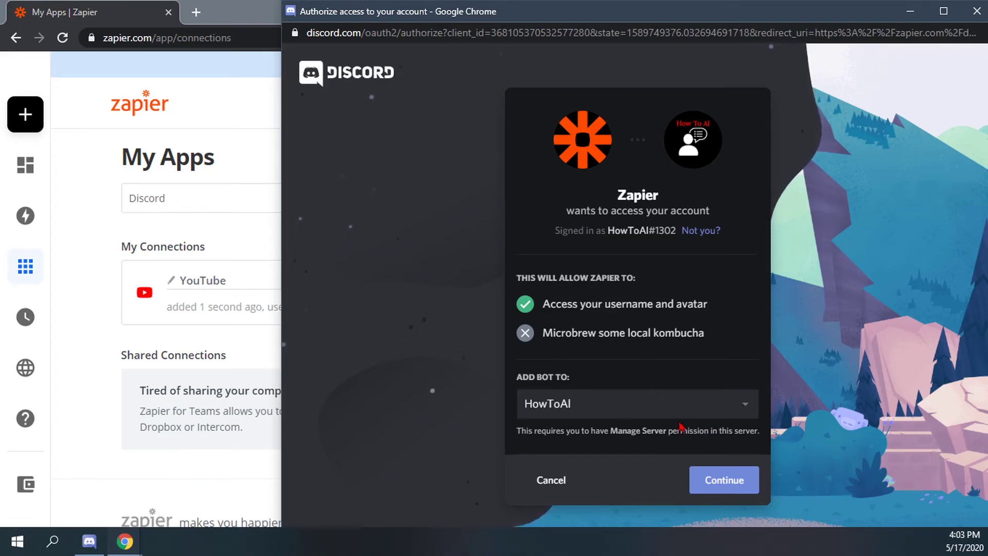
{"action": "left_click", "coordinate": [716, 483]}
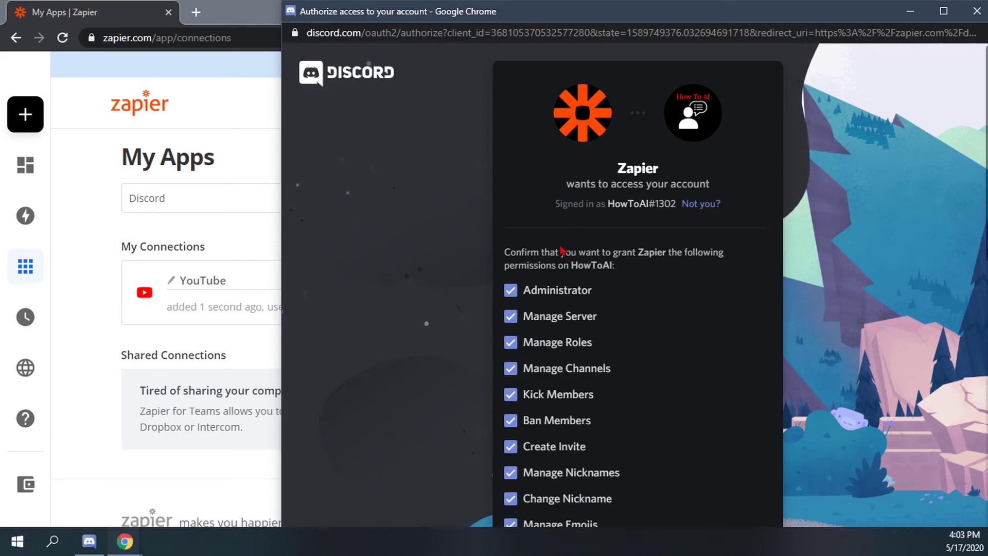
Review the bot permissions, authorize Zapier, and pass the 'I'm not a robot' check
{"action": "scroll", "coordinate": [512, 243], "scroll_direction": "down", "scroll_amount": 1}
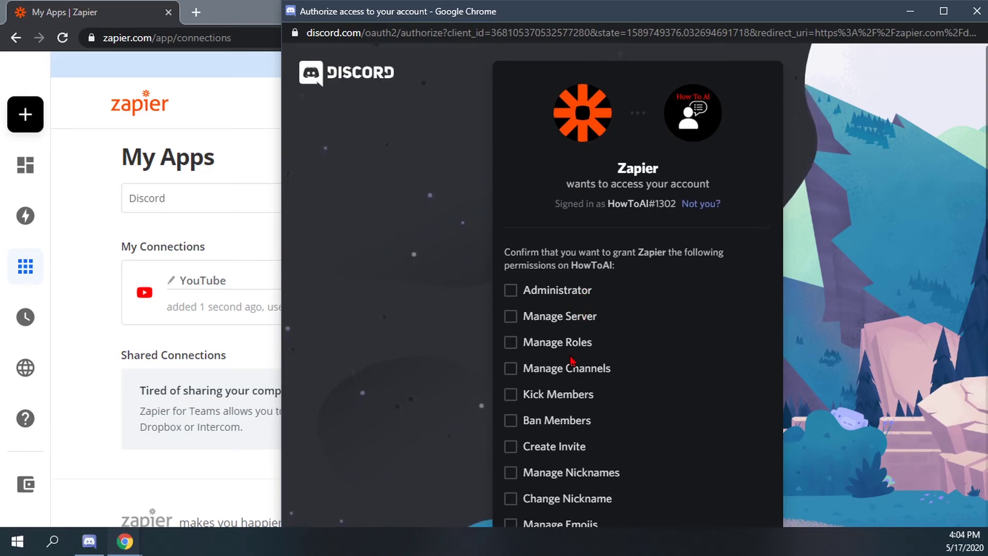
{"action": "scroll", "coordinate": [573, 361], "scroll_direction": "down", "scroll_amount": 3}
{"action": "scroll", "coordinate": [572, 360], "scroll_direction": "down", "scroll_amount": 1}
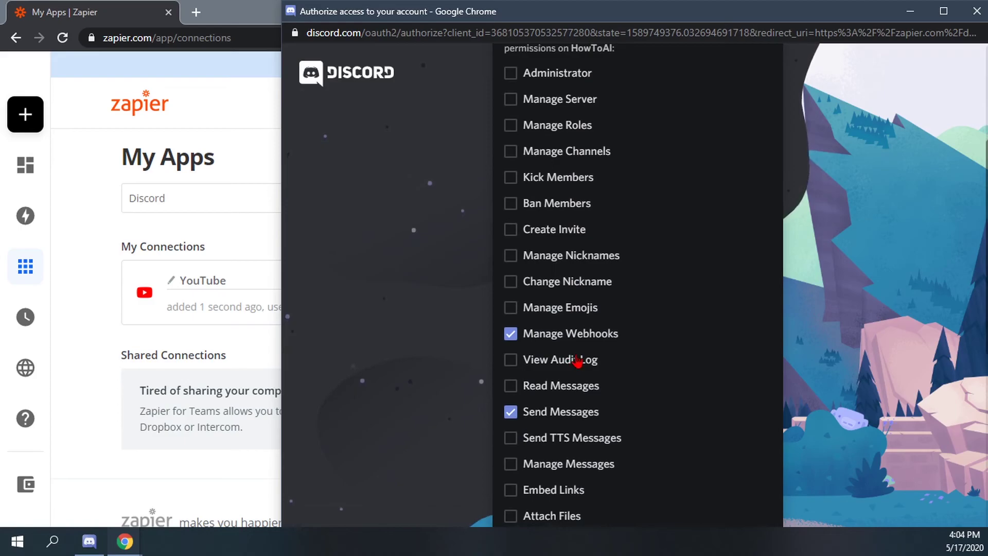
{"action": "scroll", "coordinate": [579, 360], "scroll_direction": "down", "scroll_amount": 4}
{"action": "scroll", "coordinate": [580, 392], "scroll_direction": "down", "scroll_amount": 2}
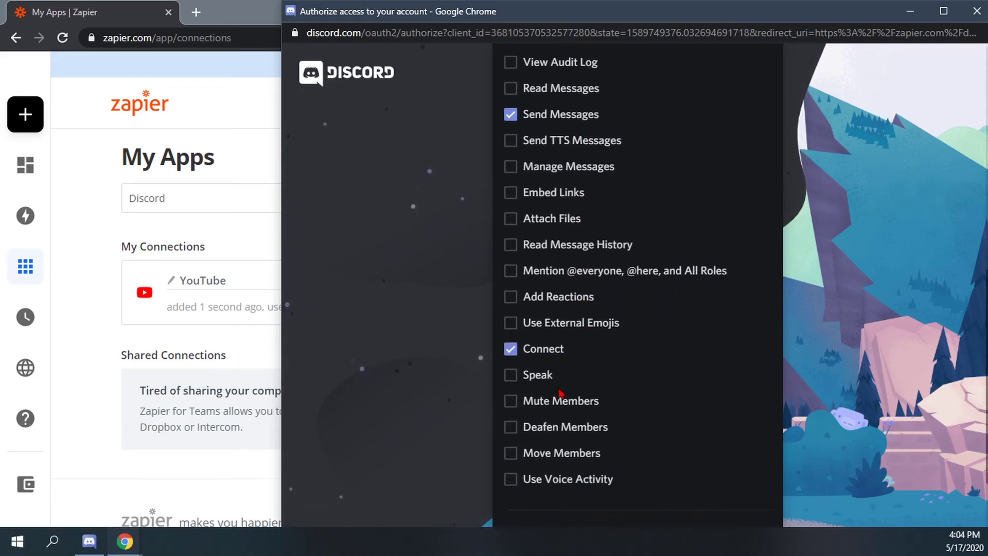
{"action": "scroll", "coordinate": [580, 397], "scroll_direction": "down", "scroll_amount": 3}
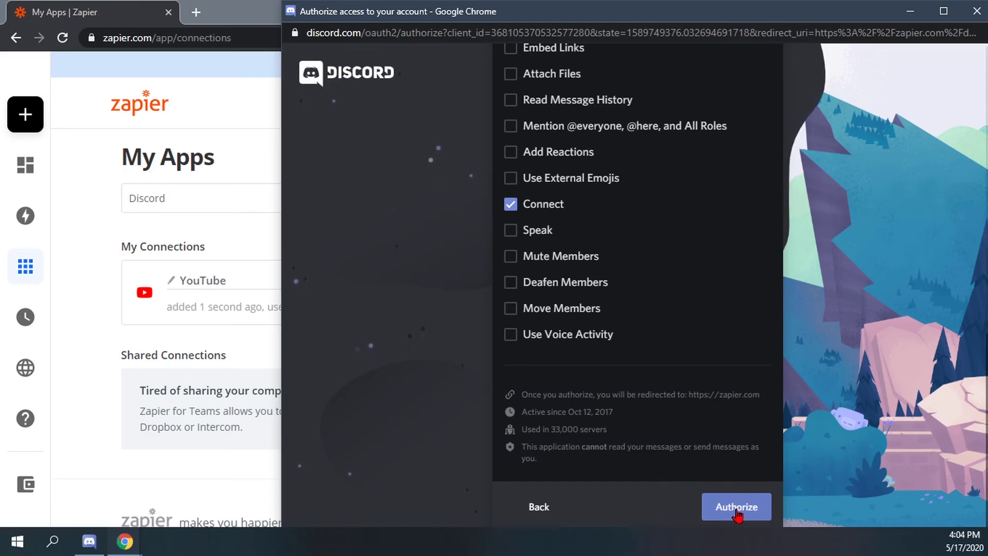
{"action": "left_click", "coordinate": [738, 509]}
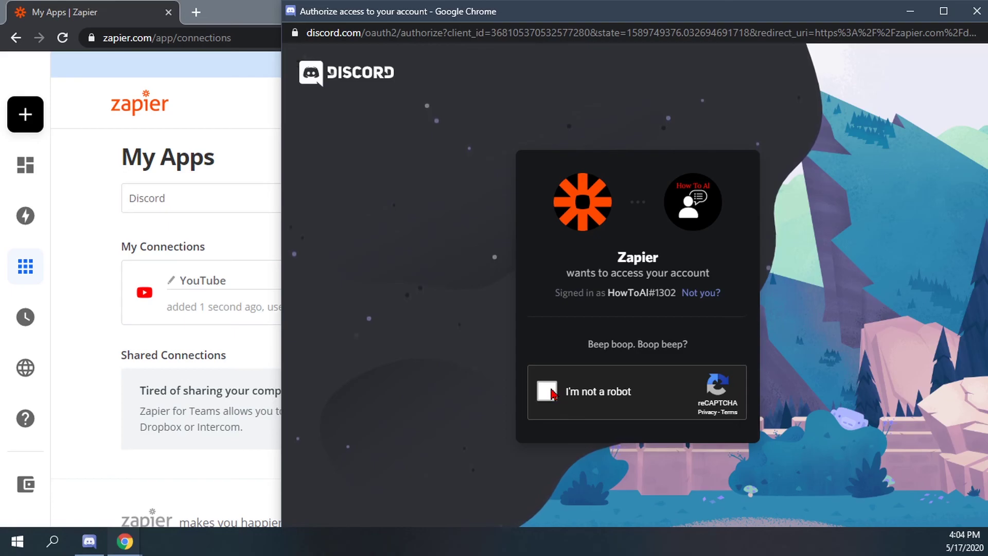
{"action": "left_click", "coordinate": [548, 391]}
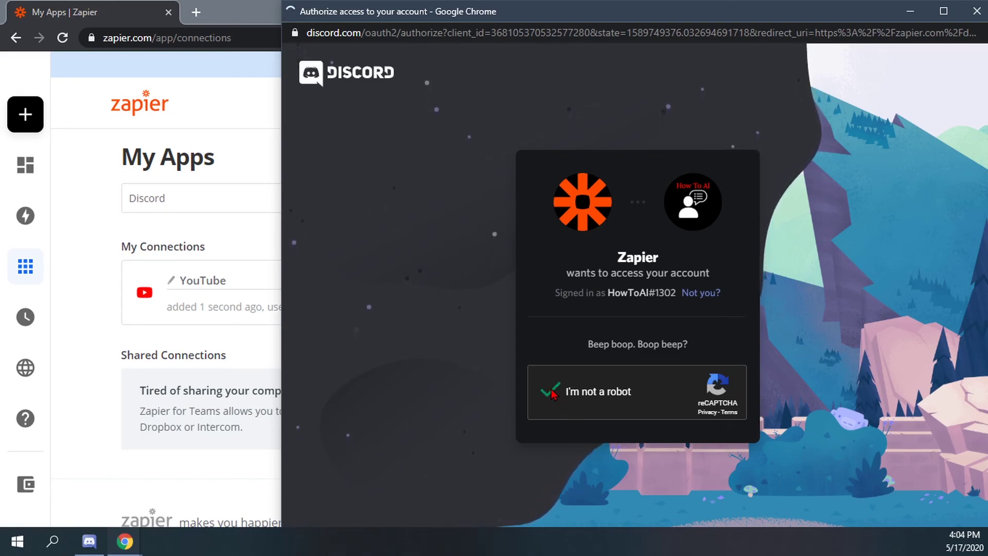